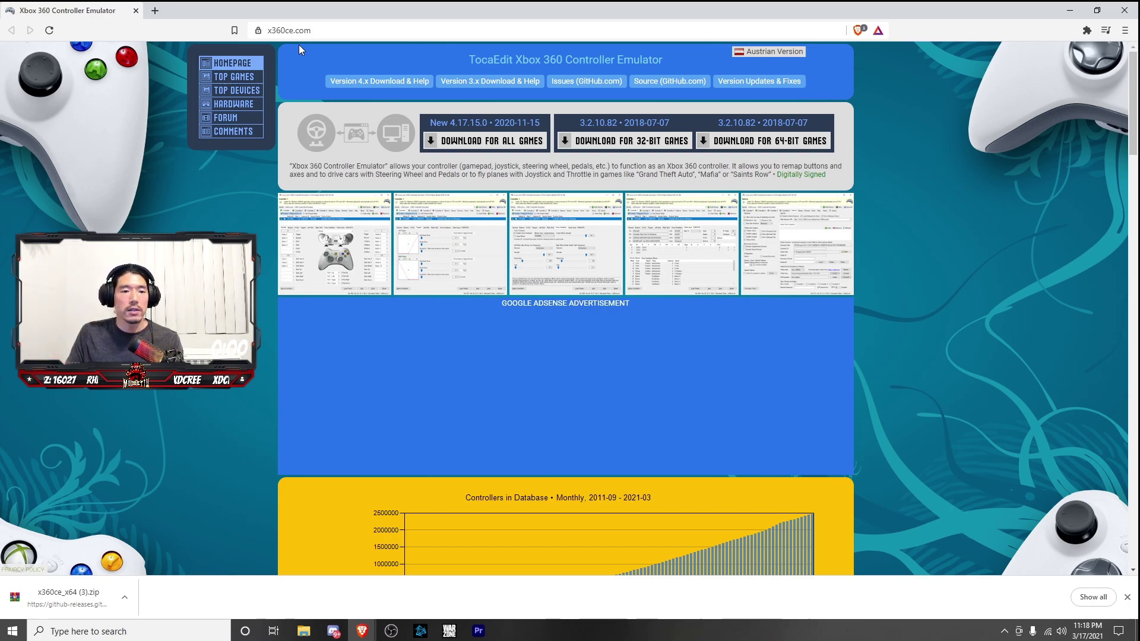
- Download the 64-bit x360ce zip, x360ce_x64 (4).zip, to Downloads and open it in WinRAR
left_click(765, 144)
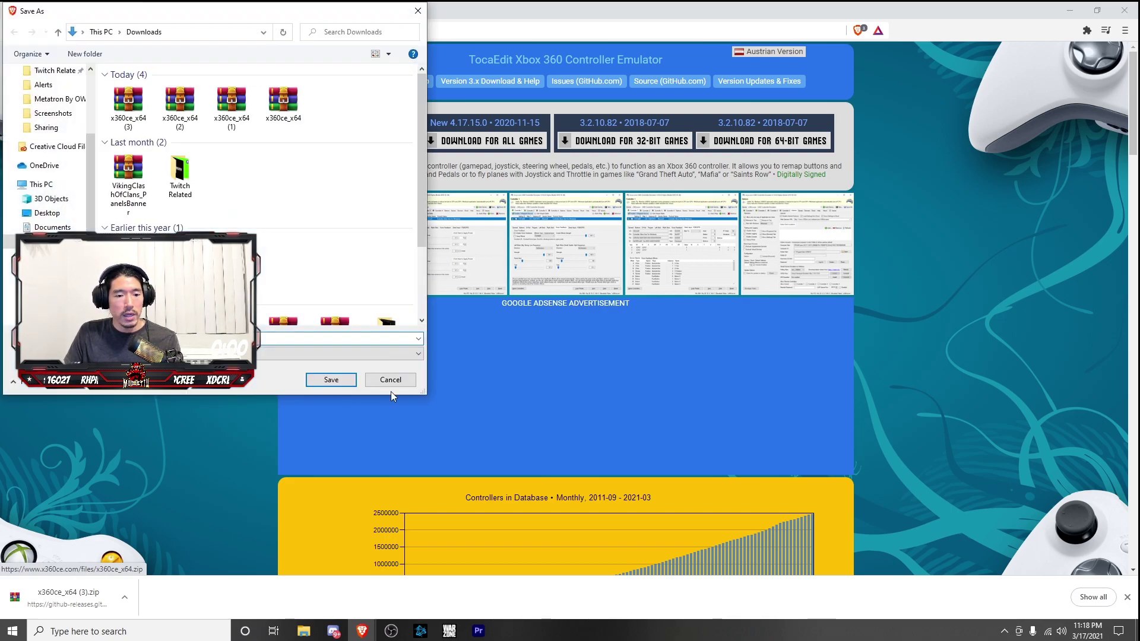
left_click(328, 380)
left_click(55, 596)
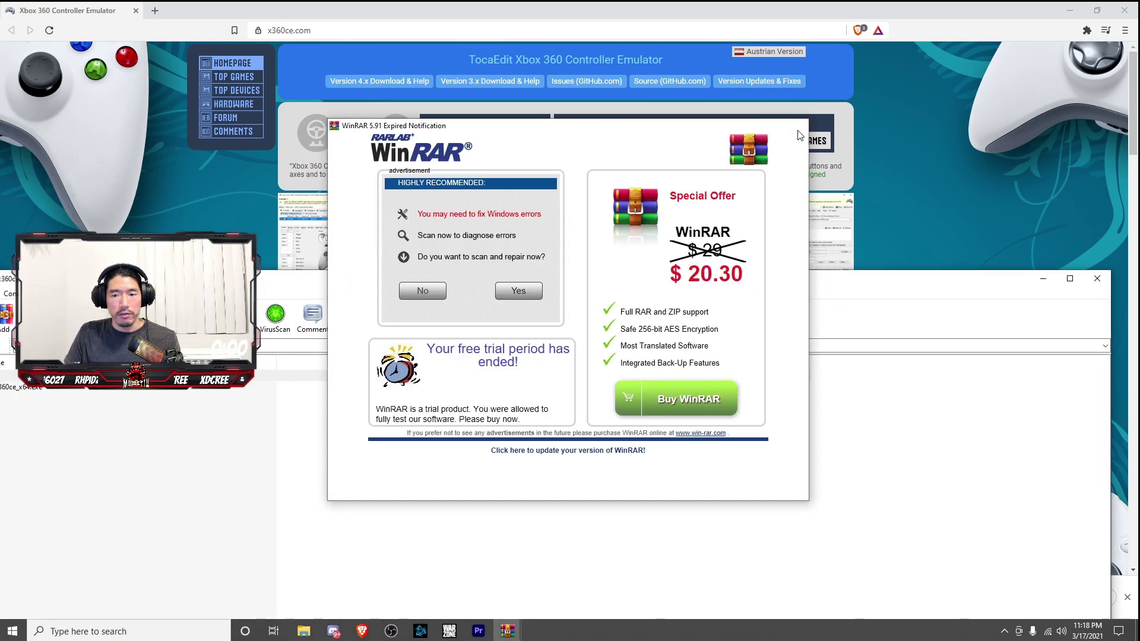
- Dismiss the WinRAR trial notice and open Games (D:) > Call of Duty Modern Warfare
left_click(548, 286)
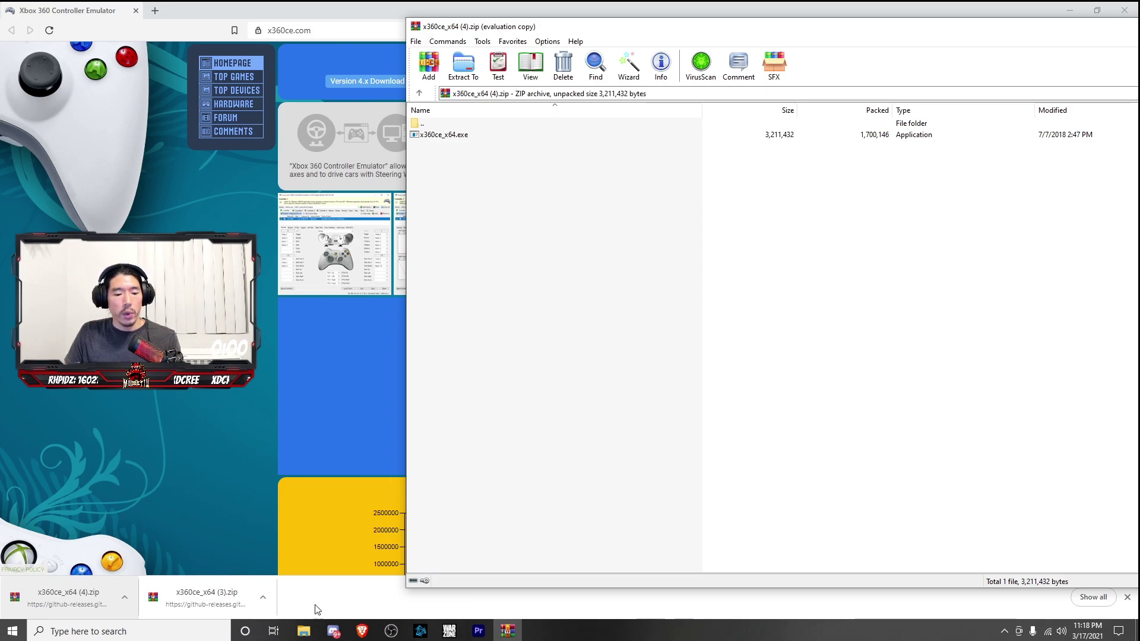
left_click(303, 631)
left_click_drag(696, 205, 684, 161)
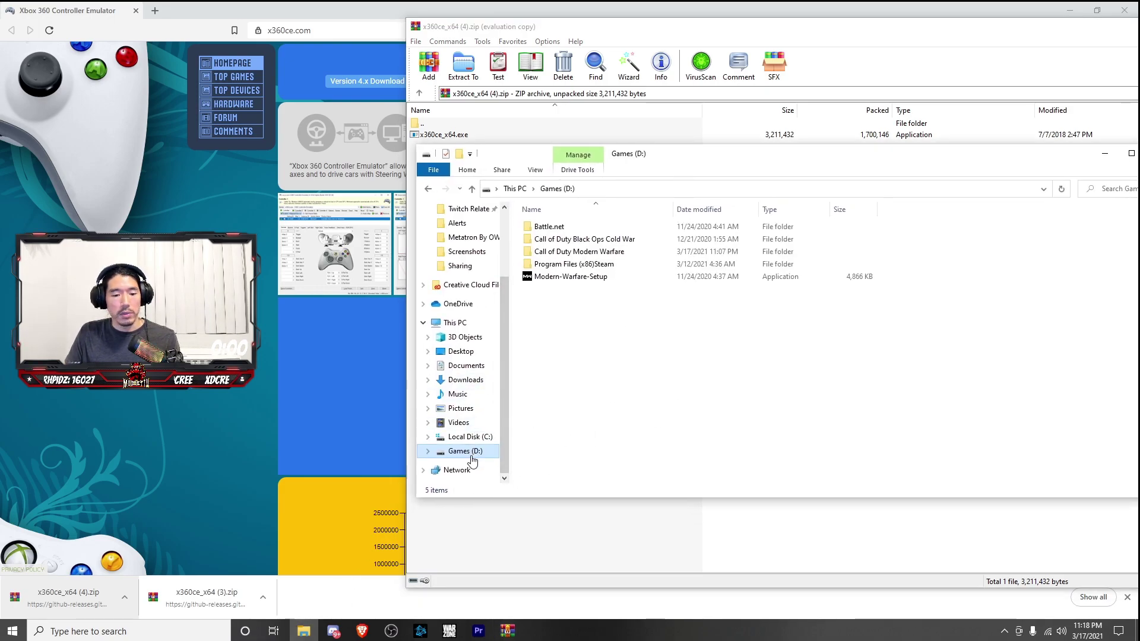
double_click(588, 253)
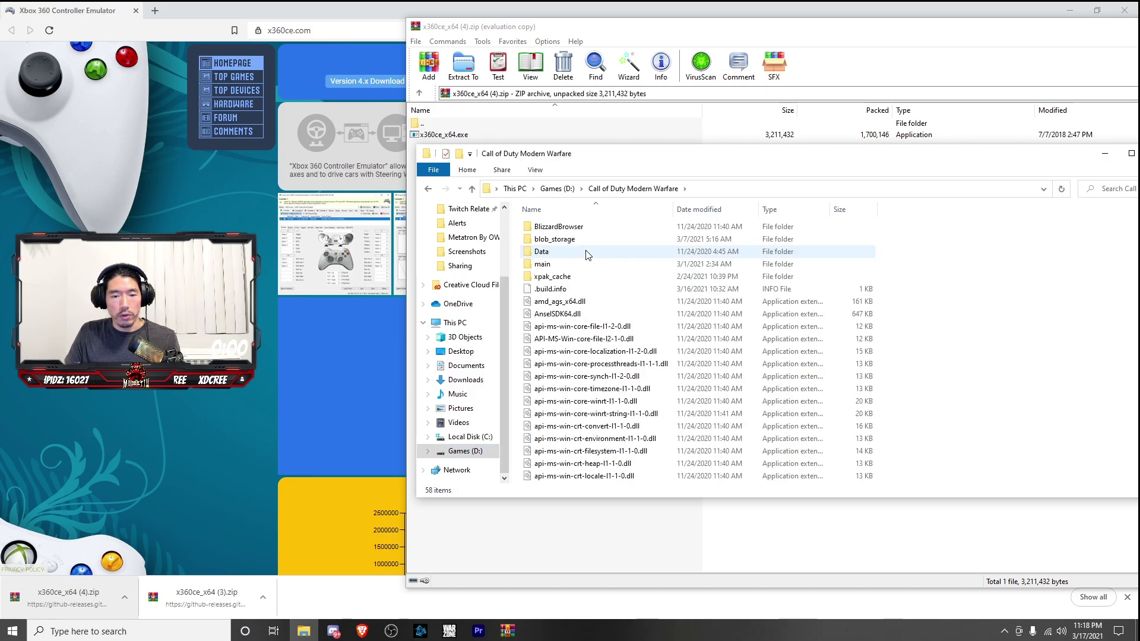
scroll(730, 401, "down", 12)
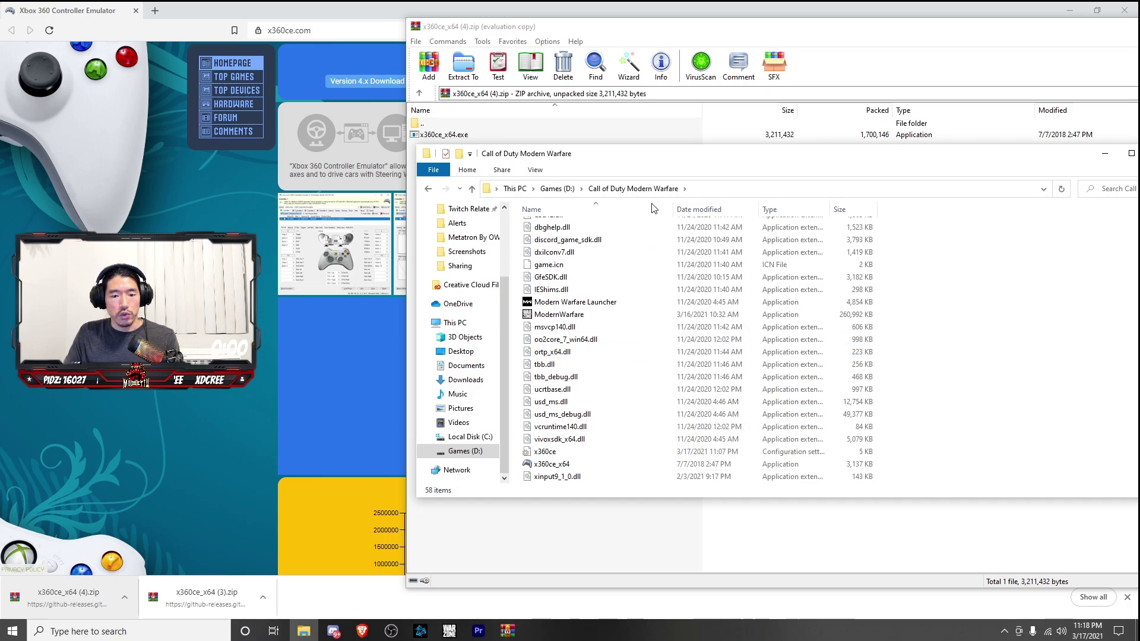
- Place WinRAR beside the game folder and move x360ce_x64.exe from the archive into it
left_click_drag(678, 163, 663, 156)
left_click_drag(692, 27, 916, 267)
left_click(702, 376)
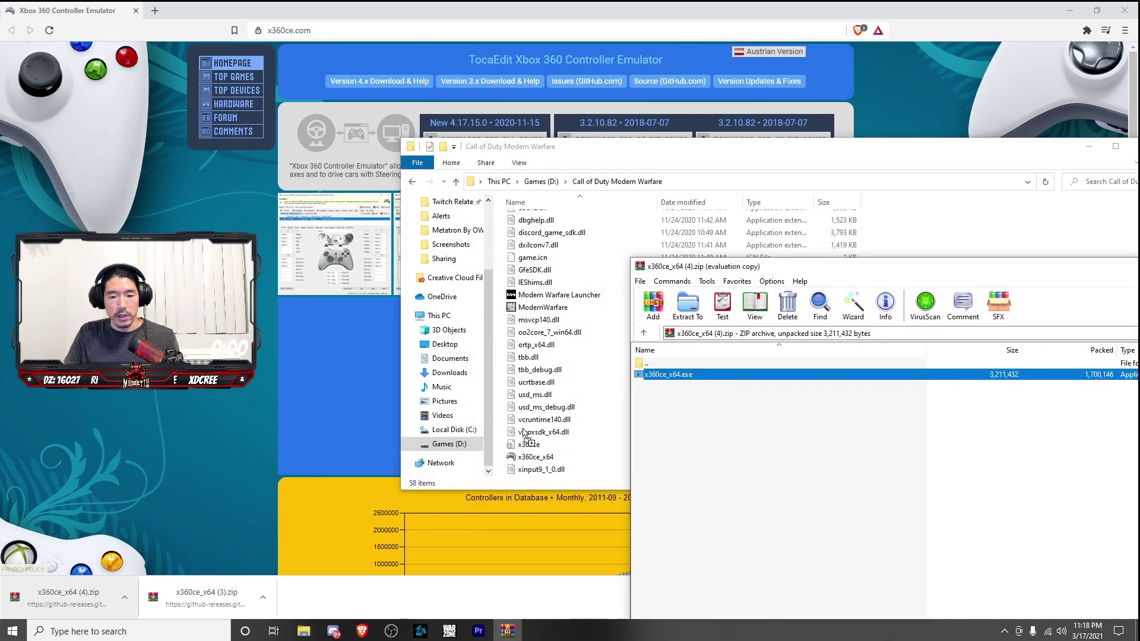
left_click(573, 482)
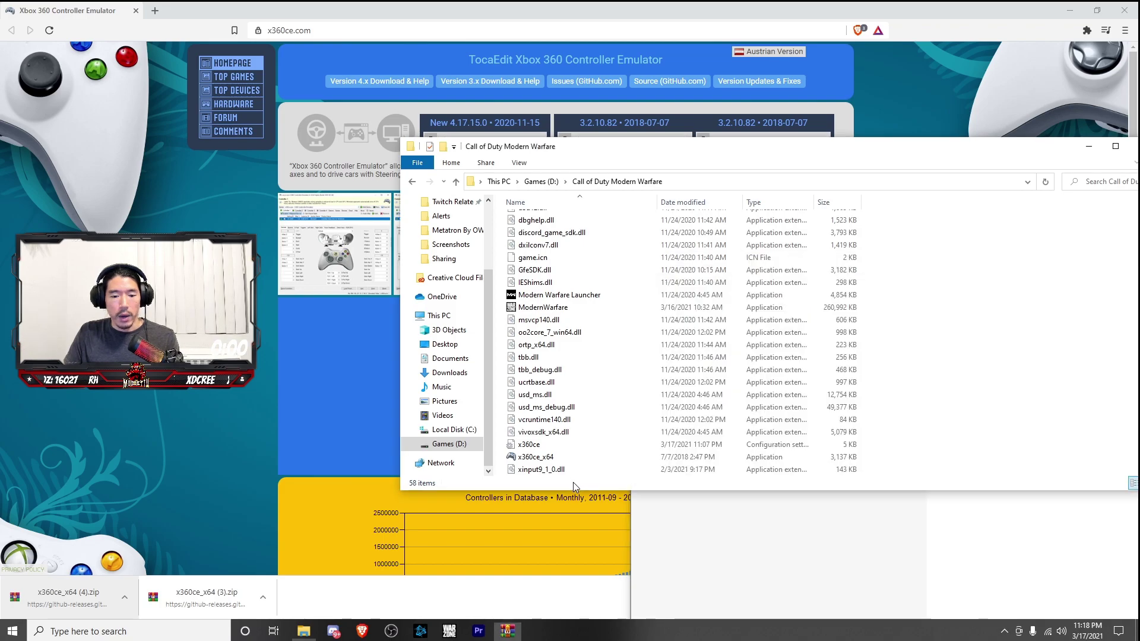
- Launch x360ce_x64 from the game folder and centre its window so Controller 1 gets mapped
double_click(548, 458)
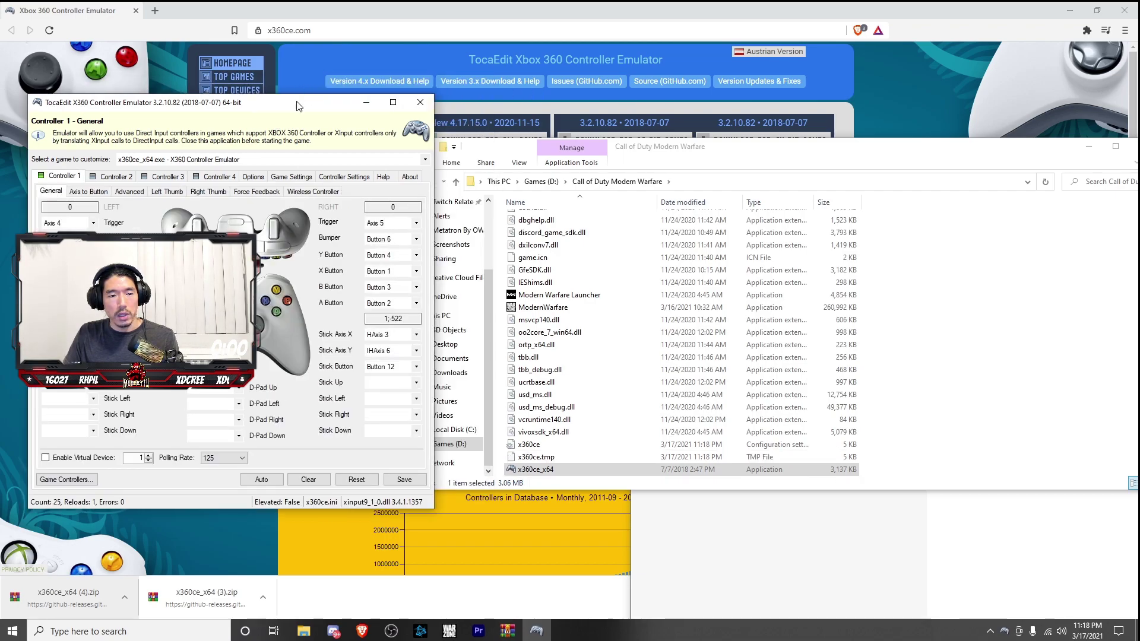
left_click_drag(299, 107, 641, 73)
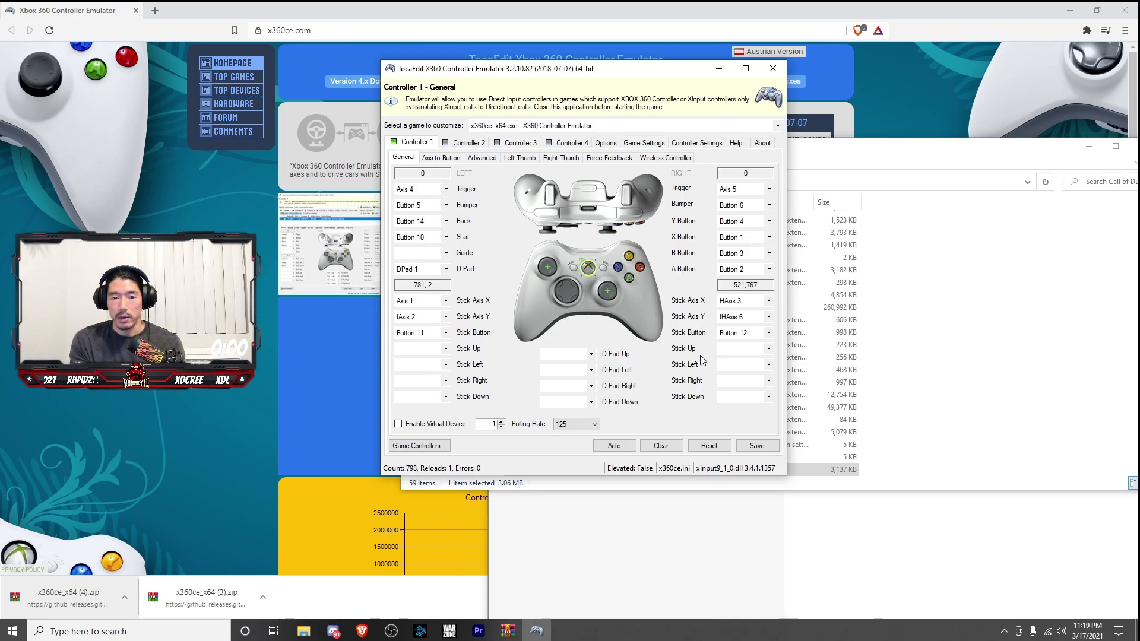
left_click(447, 189)
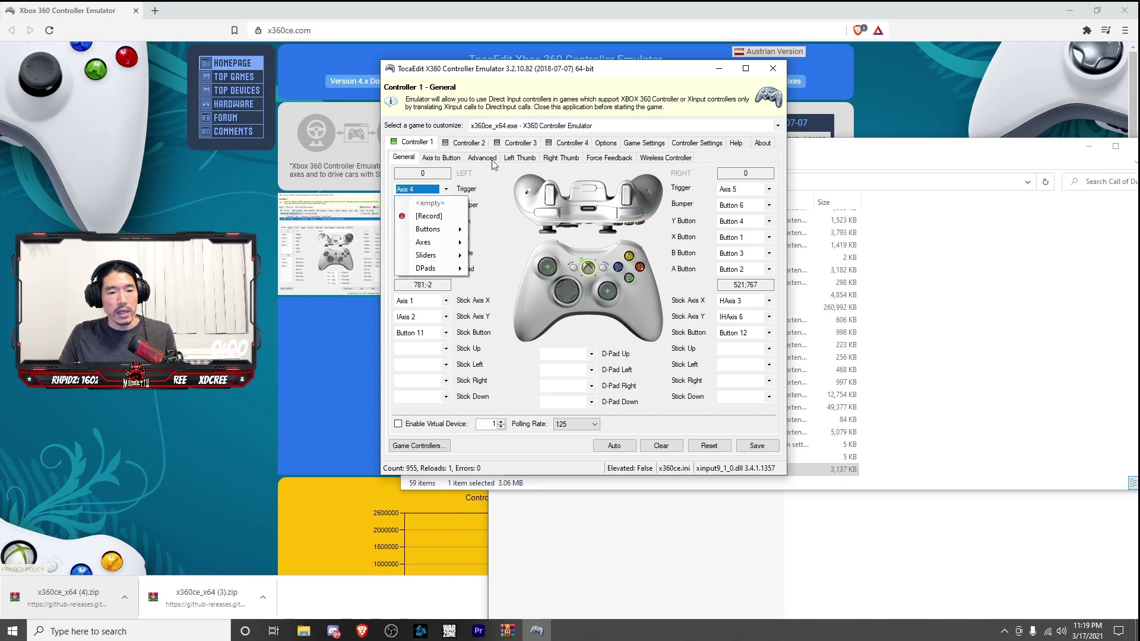
left_click(486, 176)
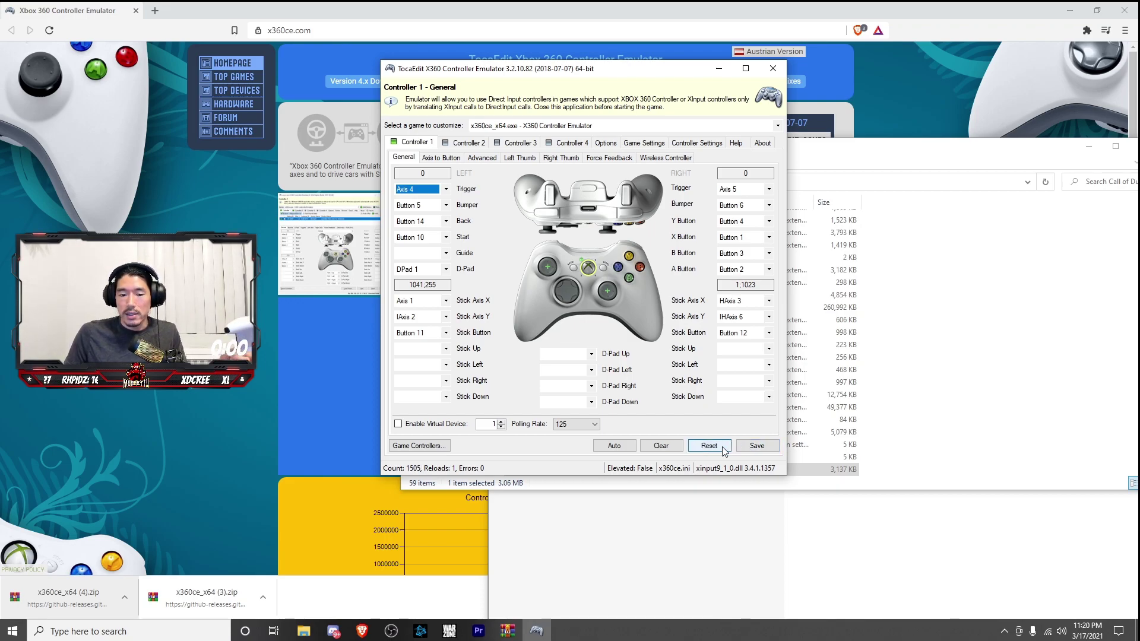
- Close x360ce, then rename xinput9_1_0.dll in the game folder while keeping its name
left_click(774, 70)
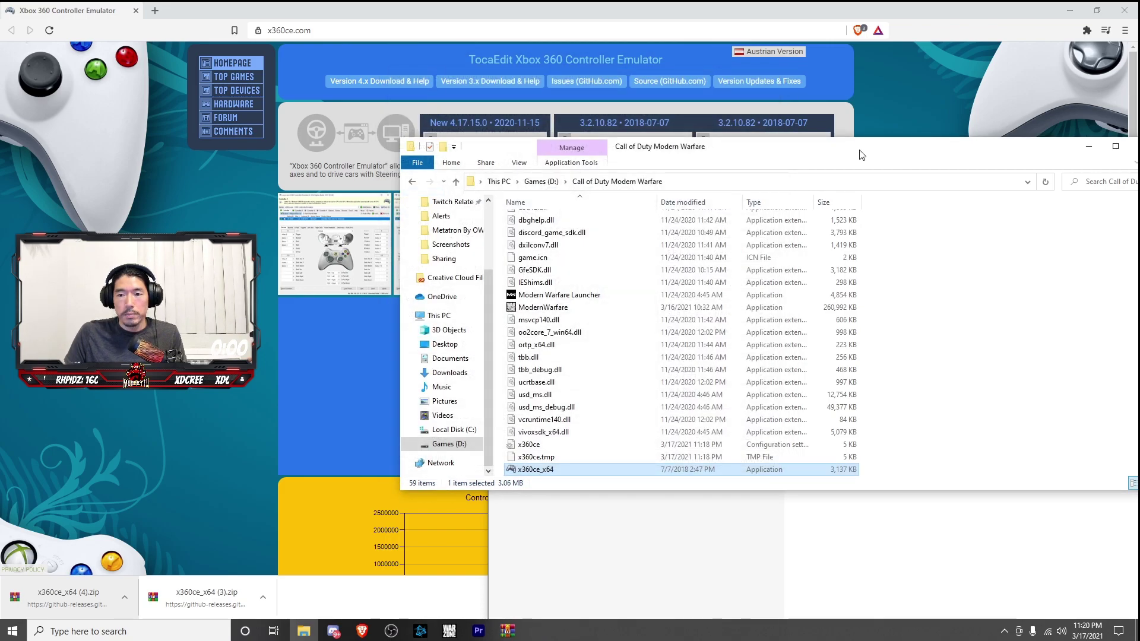
left_click_drag(861, 154, 832, 94)
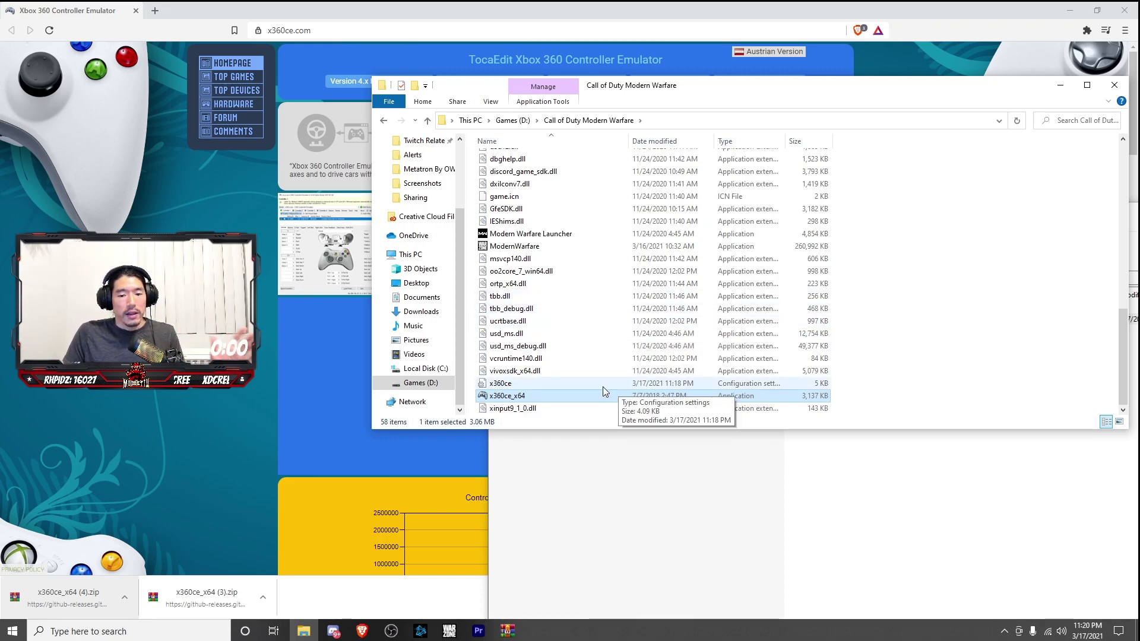
left_click(555, 409)
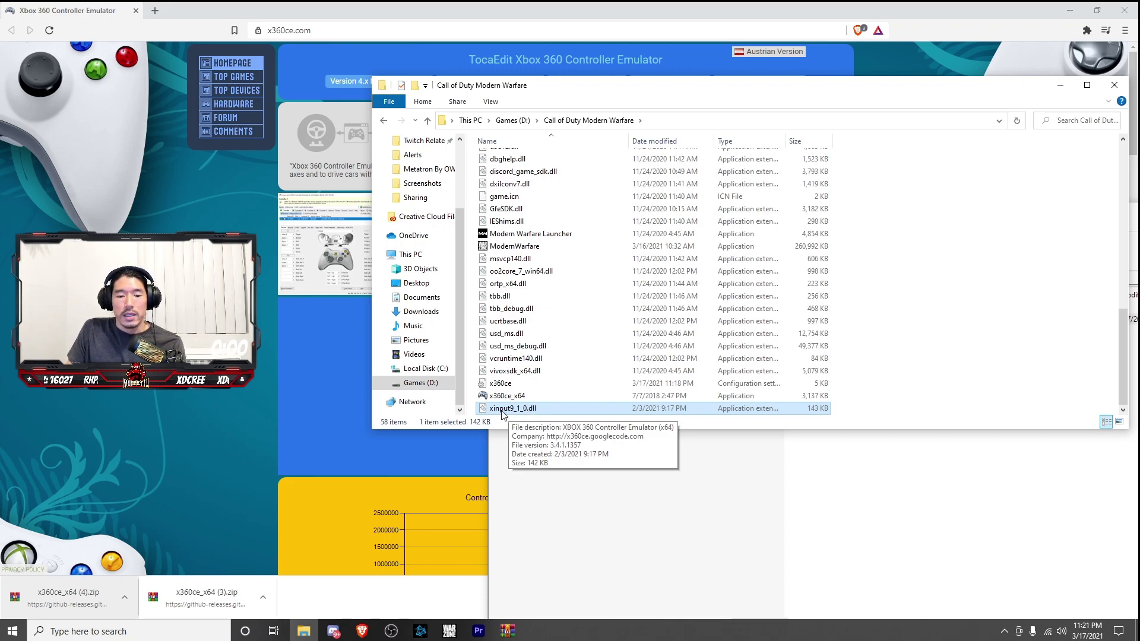
right_click(515, 410)
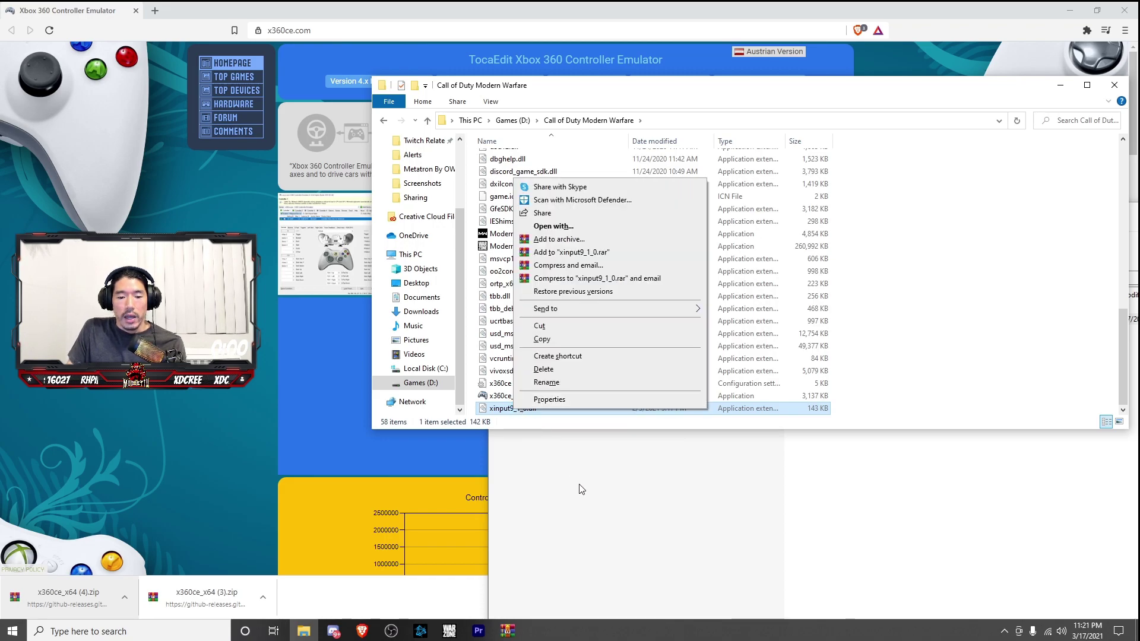
left_click(588, 385)
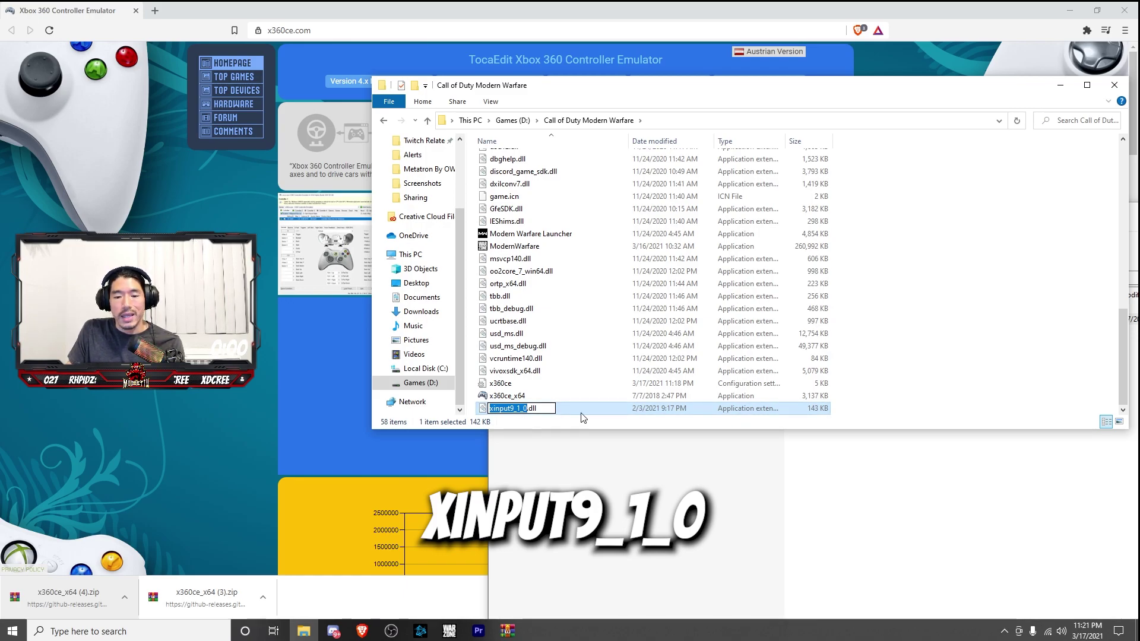
key("Return")
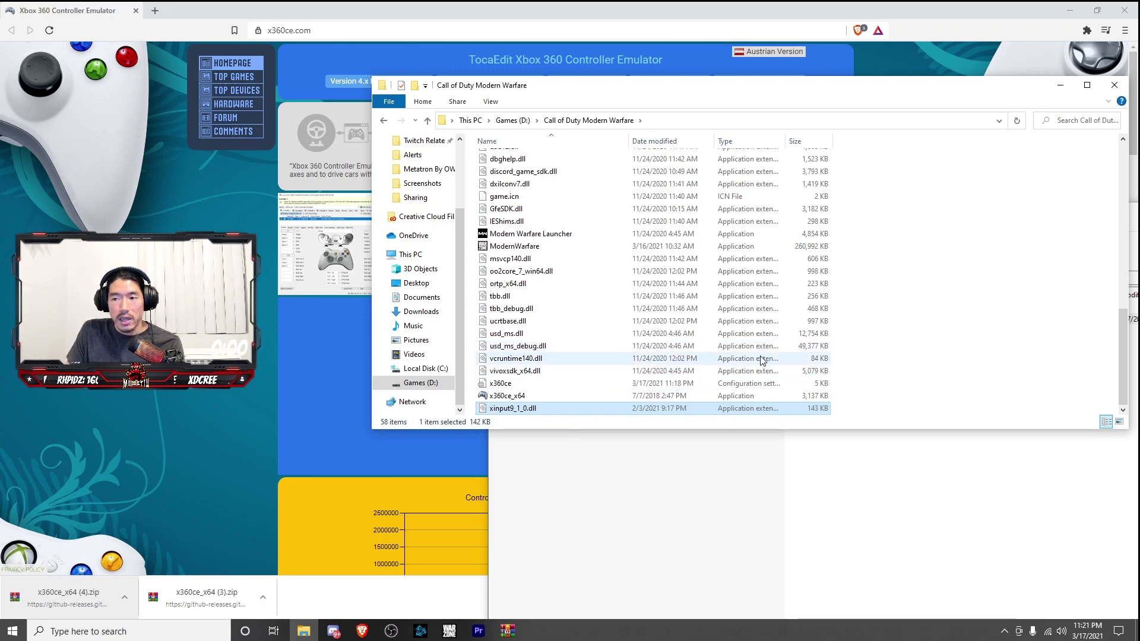
- Close the game folder, change Warzone's General Input Device setting, and return to the main menu
left_click(1115, 86)
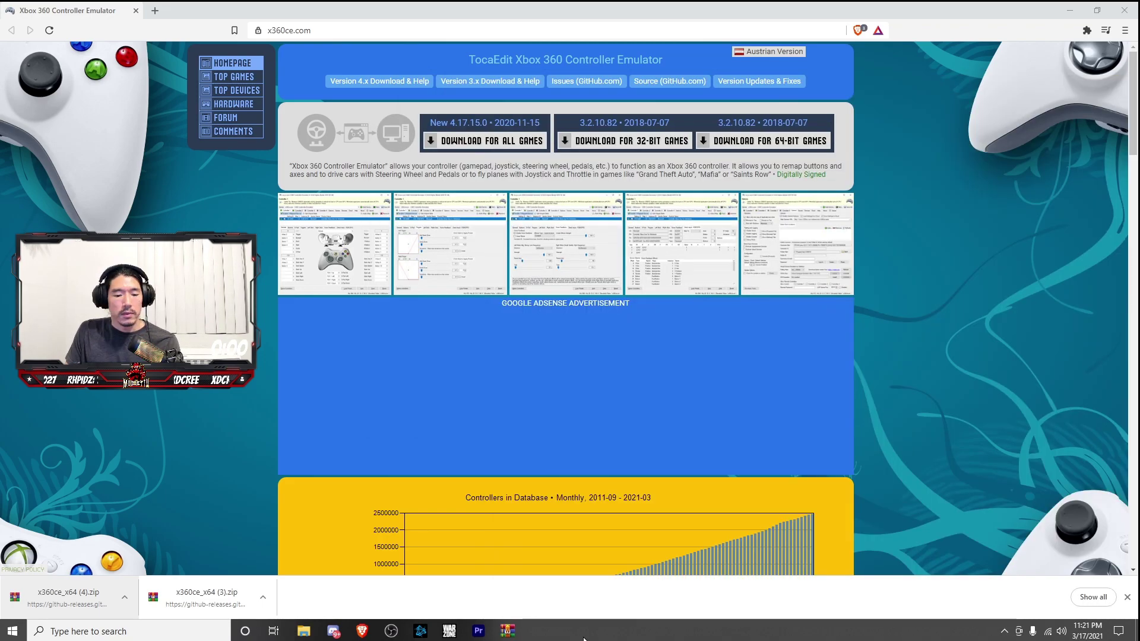
left_click(453, 634)
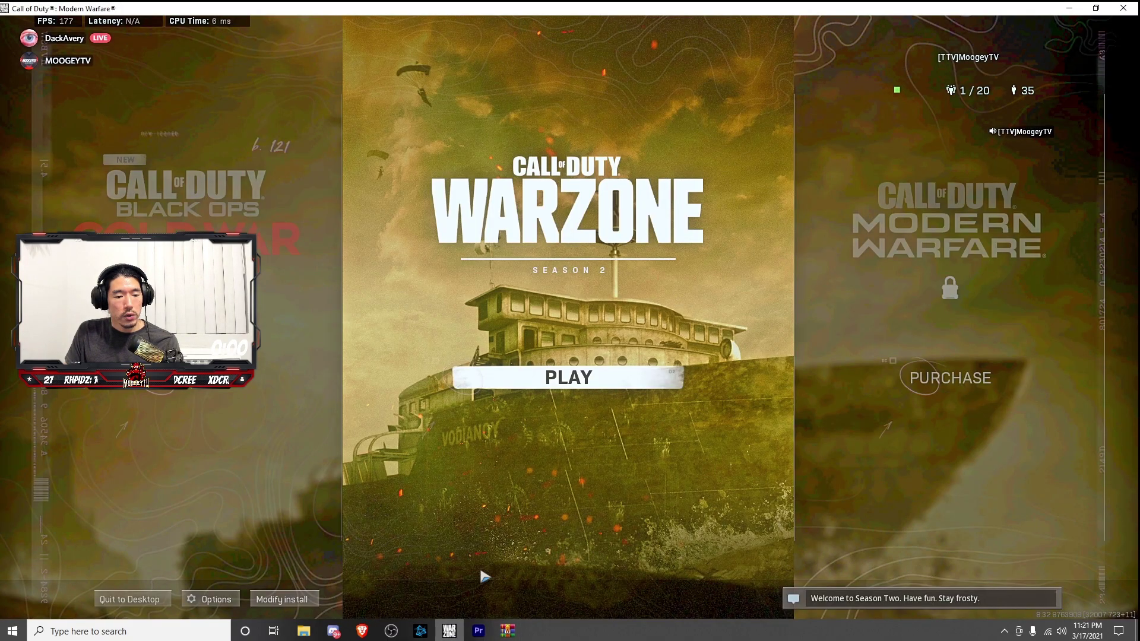
left_click(214, 599)
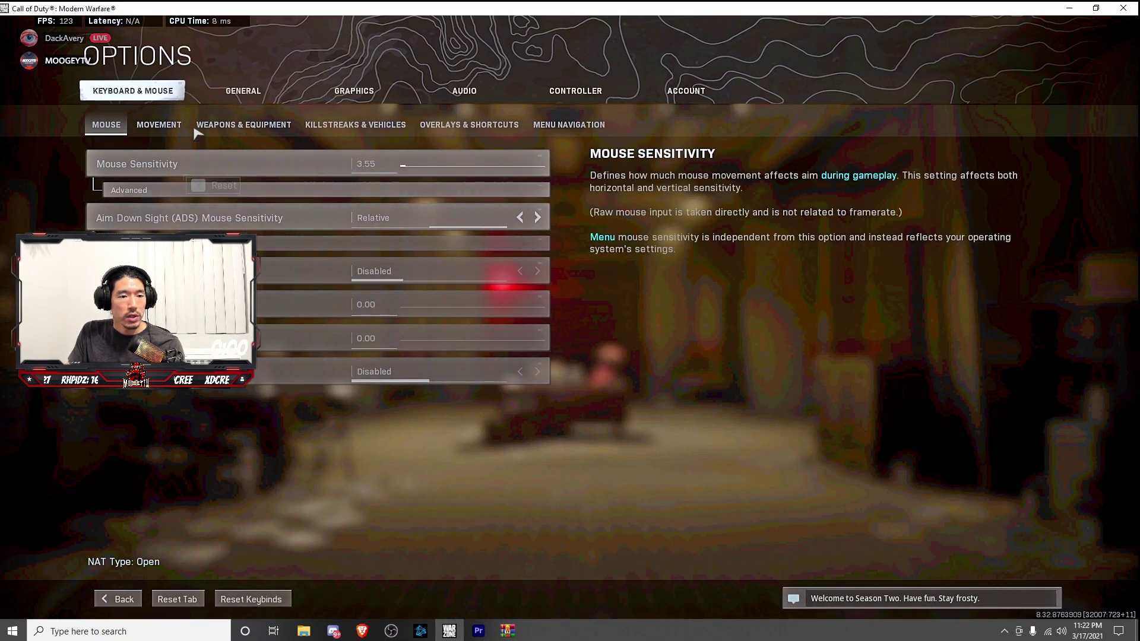
left_click(244, 90)
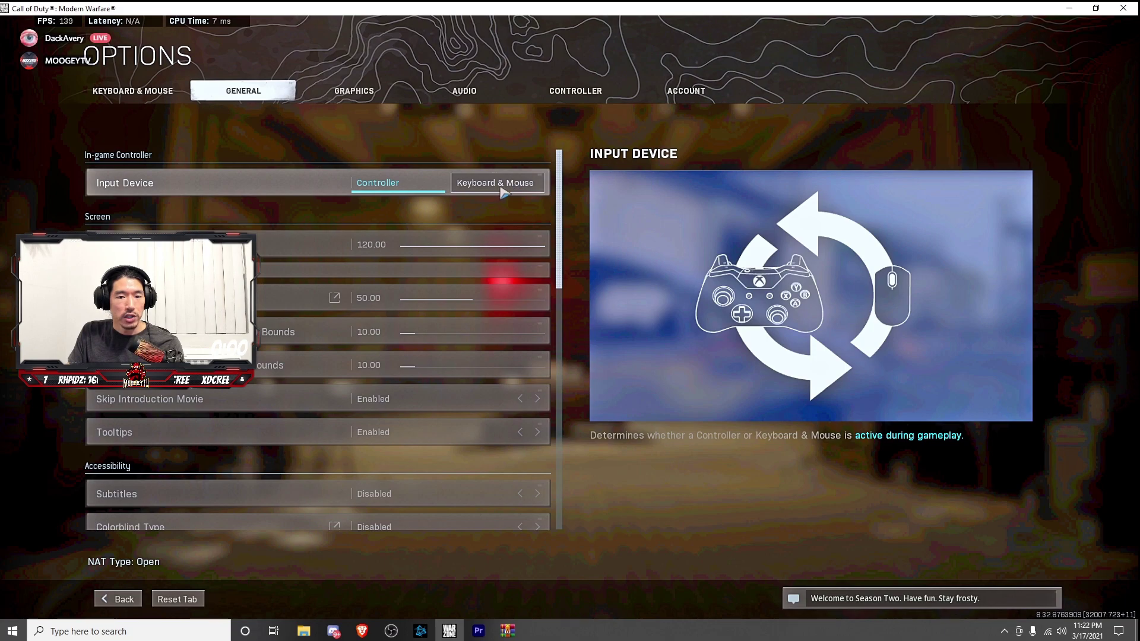
left_click(512, 184)
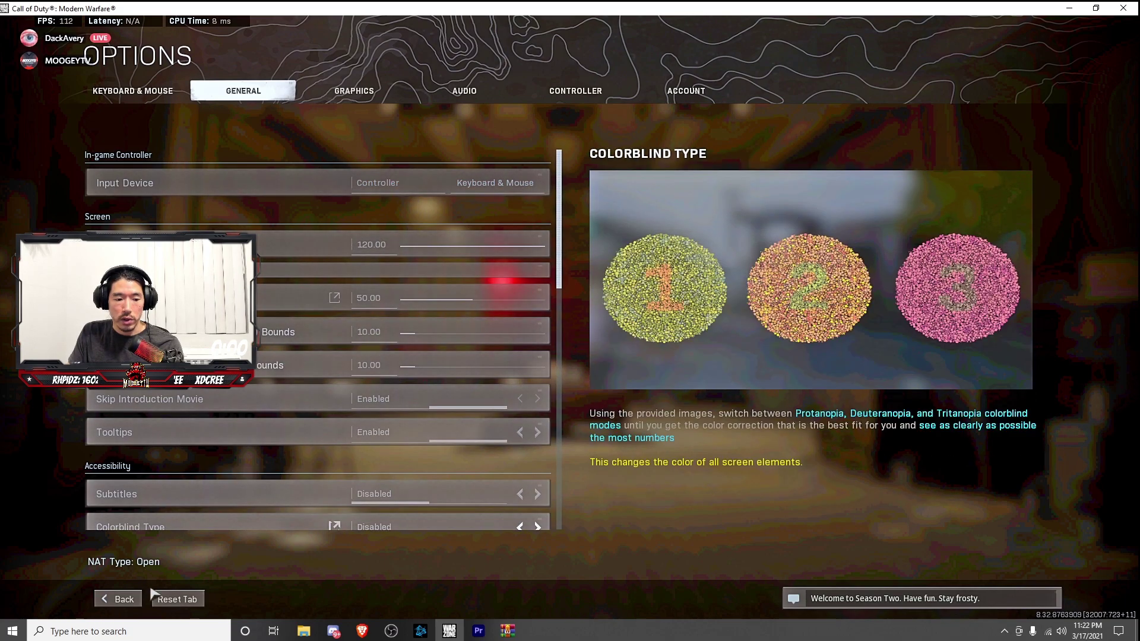
left_click(117, 599)
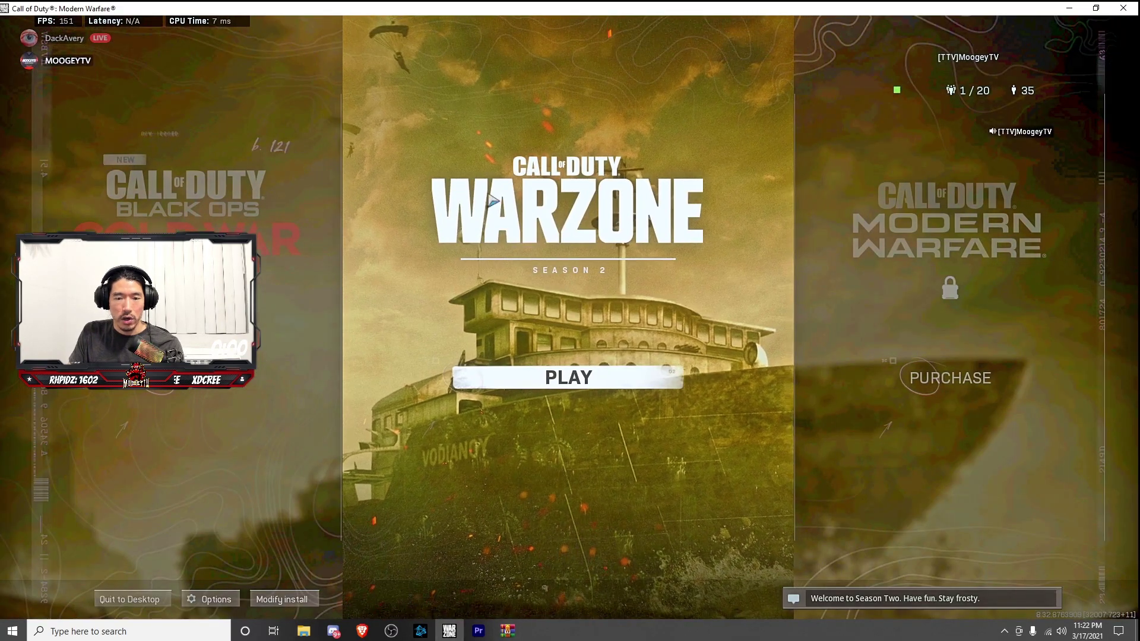
left_click(600, 380)
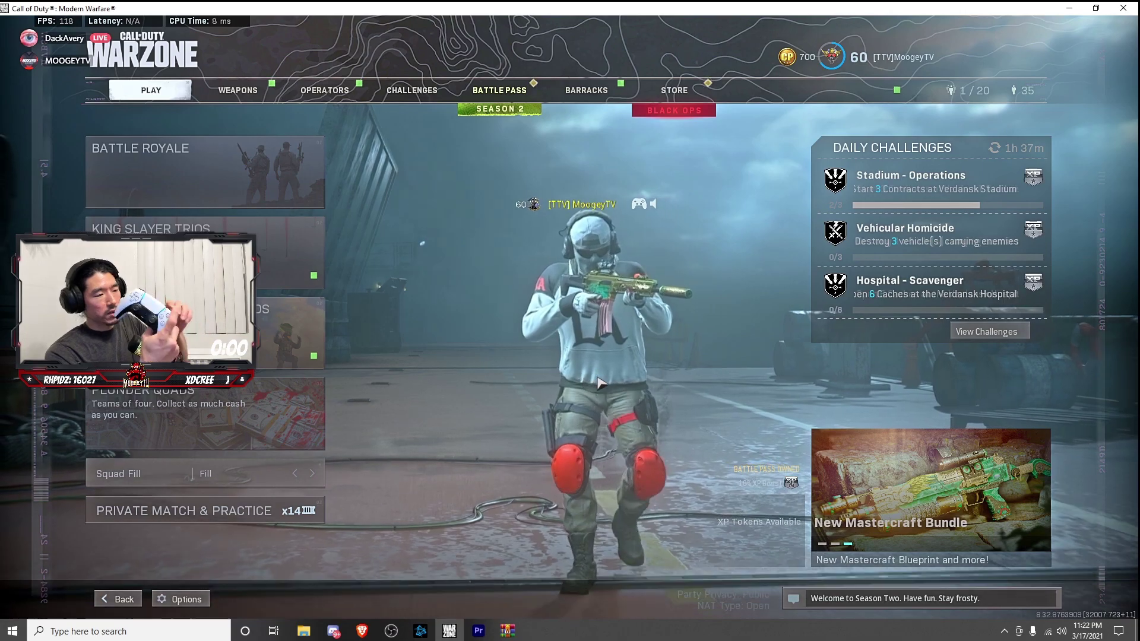
key("e")
key("e")
key("e")
key("e")
key("q")
key("q")
key("q")
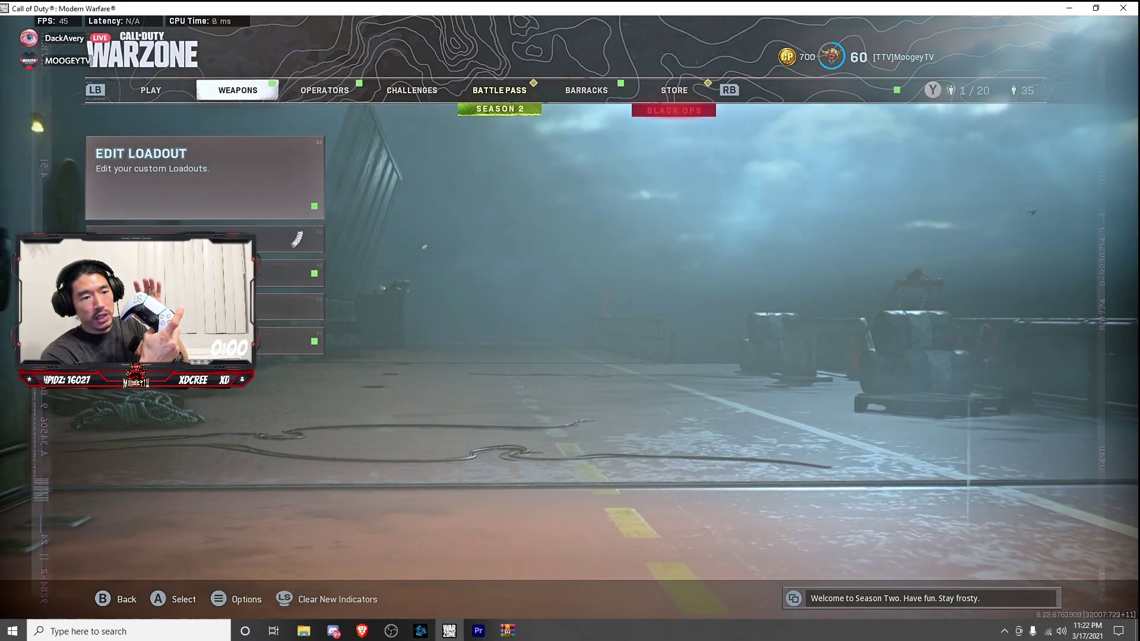
key("q")
key("e")
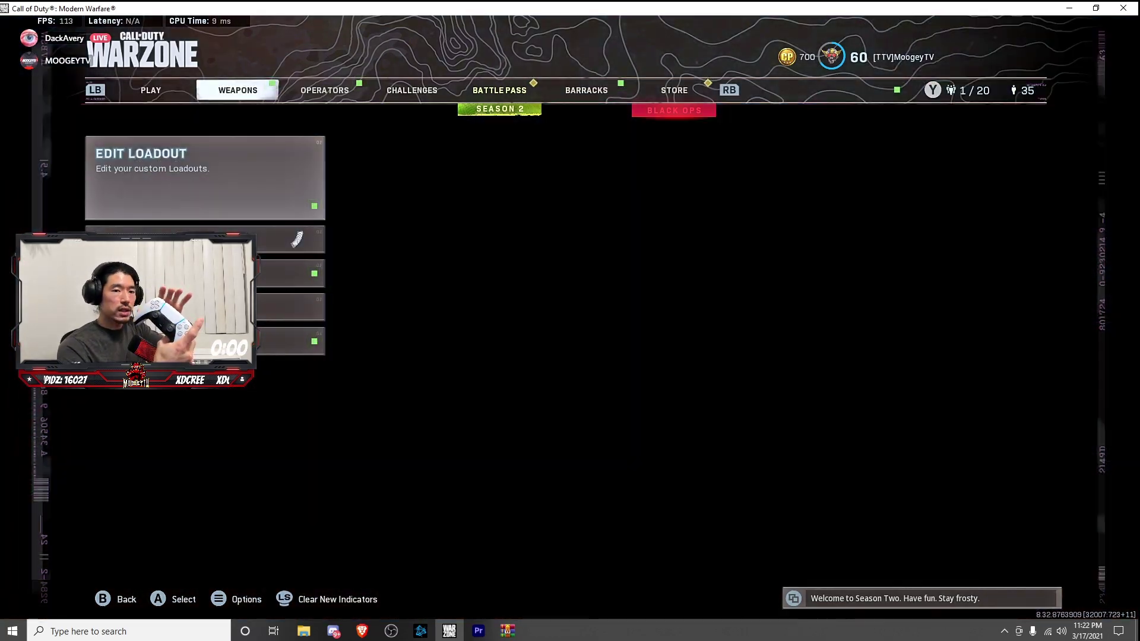
key("e")
key("q")
key("q")
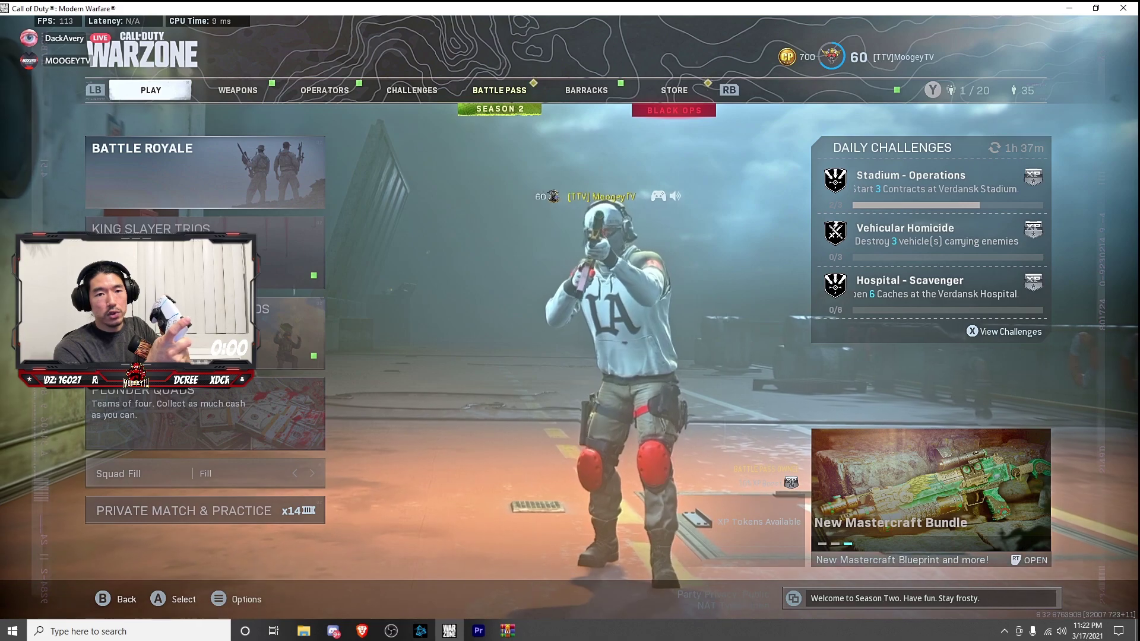